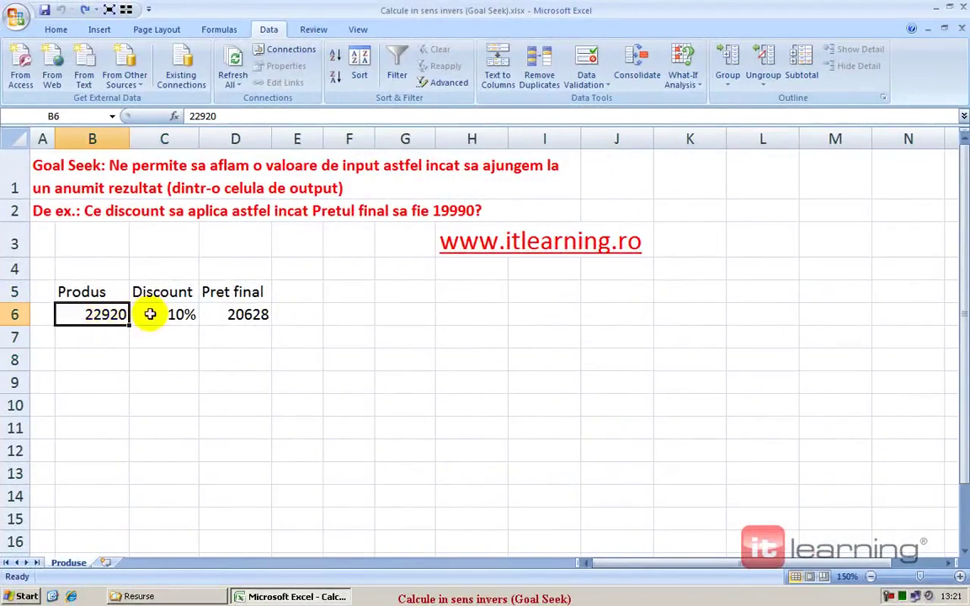
Fill the product price and discount cells B6:C6 with the standard yellow color.
left_click_drag(102, 314, 160, 314)
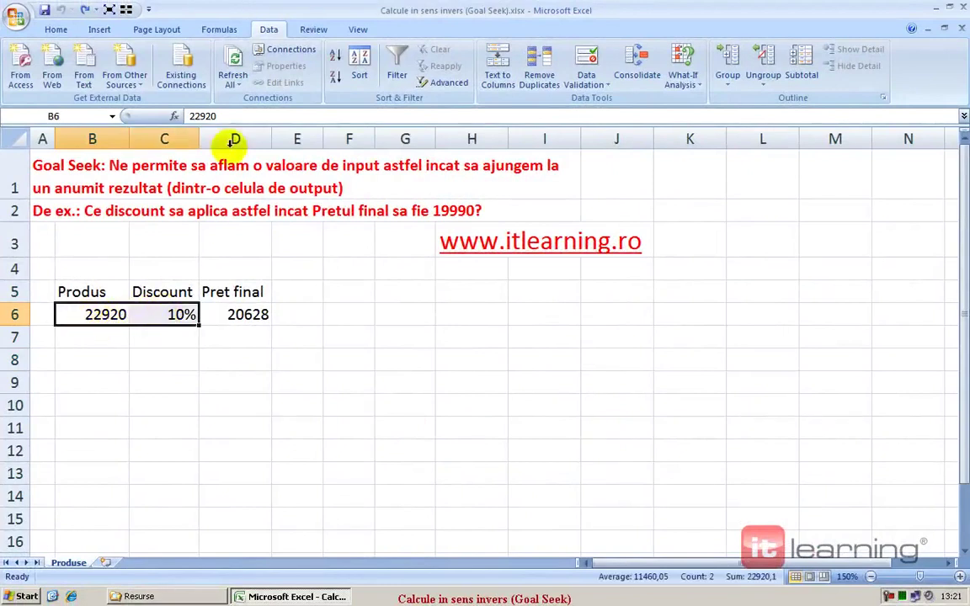
left_click(55, 28)
left_click(233, 78)
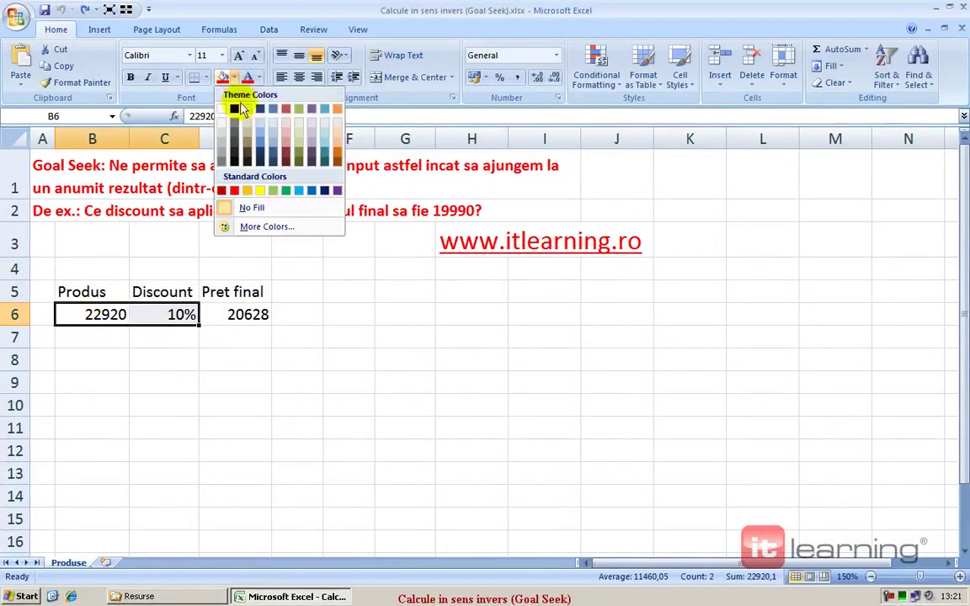
left_click(261, 192)
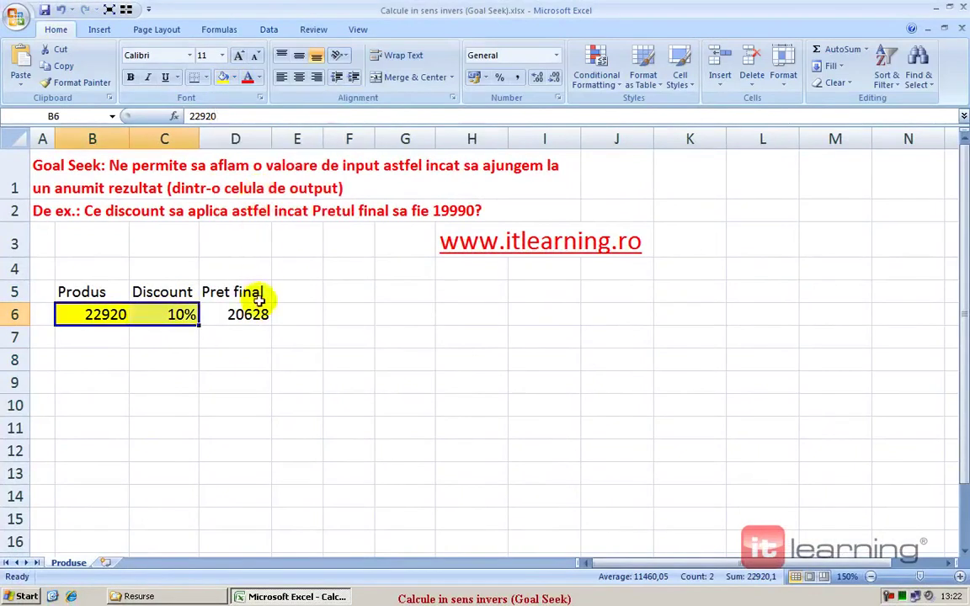
Fill the final price cell D6 with the standard red color.
left_click(247, 312)
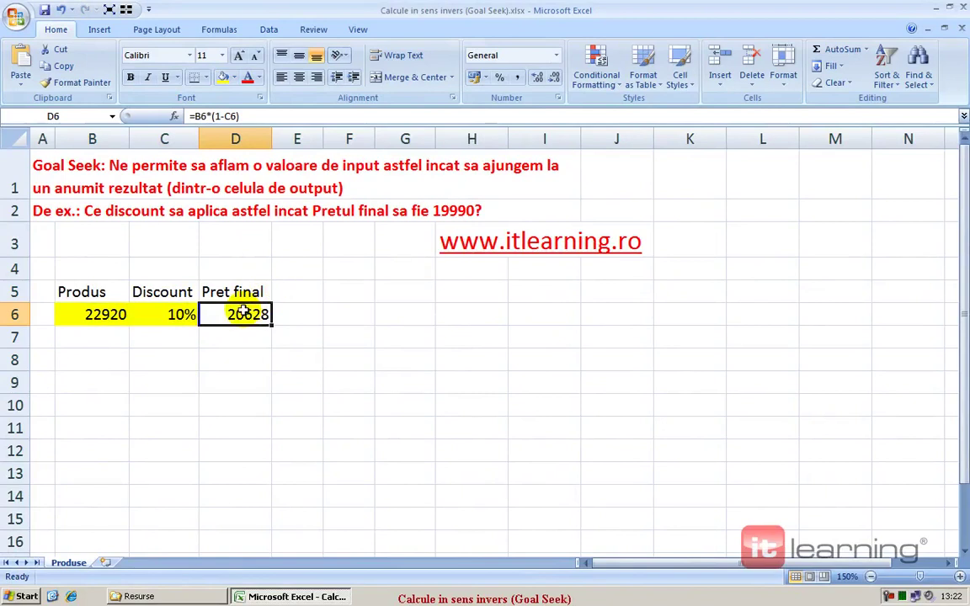
left_click(156, 314)
left_click(224, 77)
left_click(233, 77)
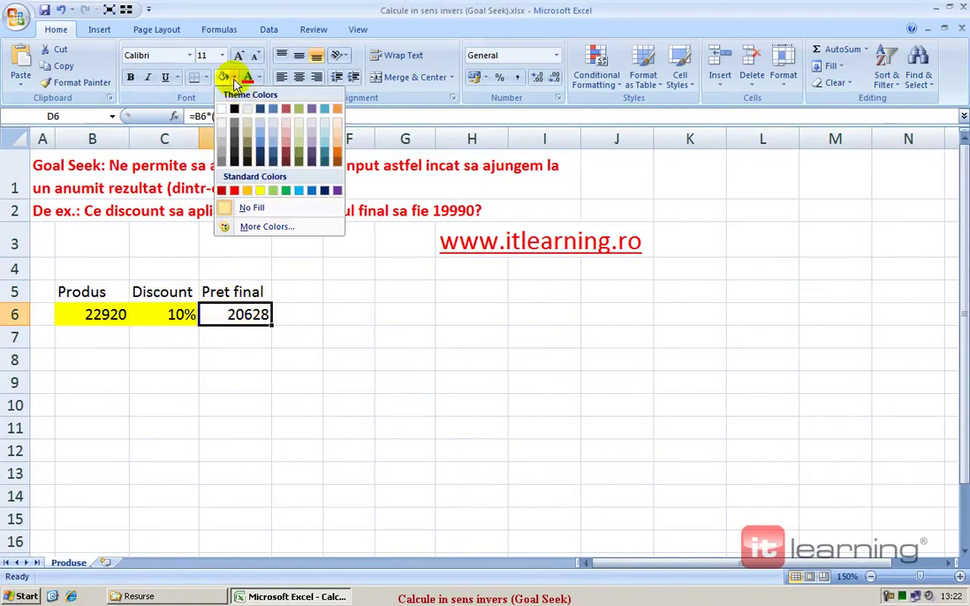
left_click(234, 190)
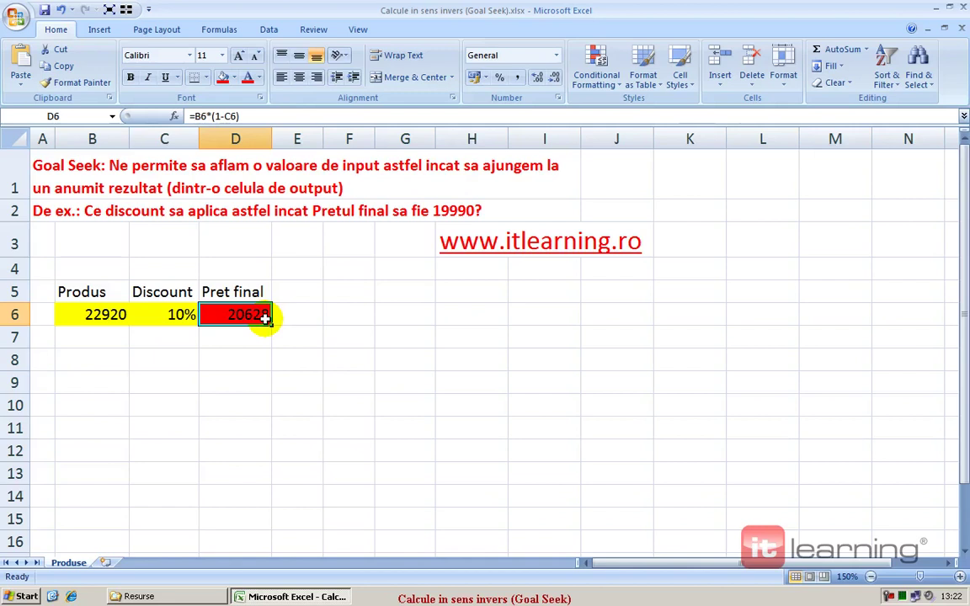
Run Goal Seek to bring the final price in D6 to 19990 by changing the discount in C6, and accept the solution.
left_click(270, 27)
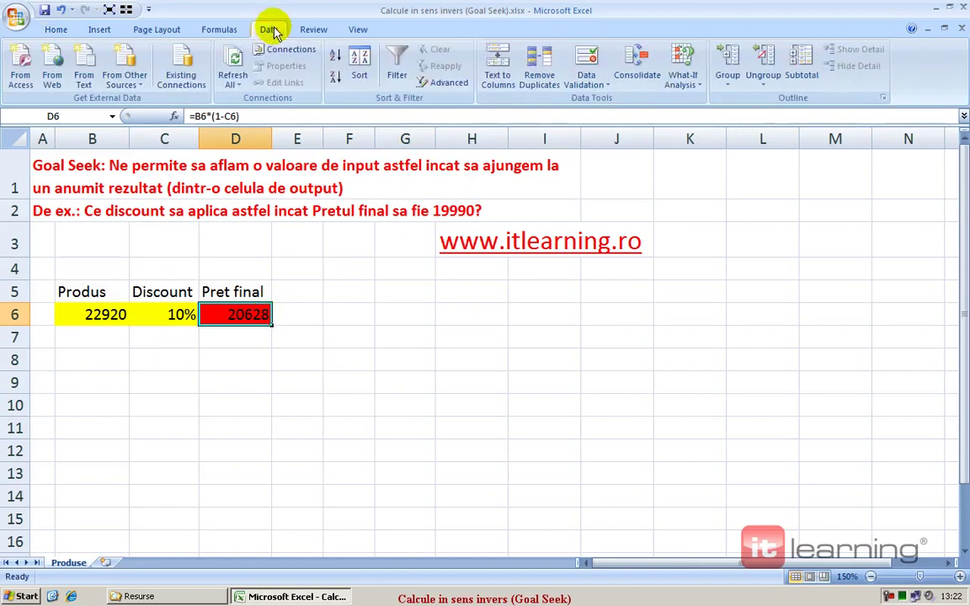
left_click(698, 84)
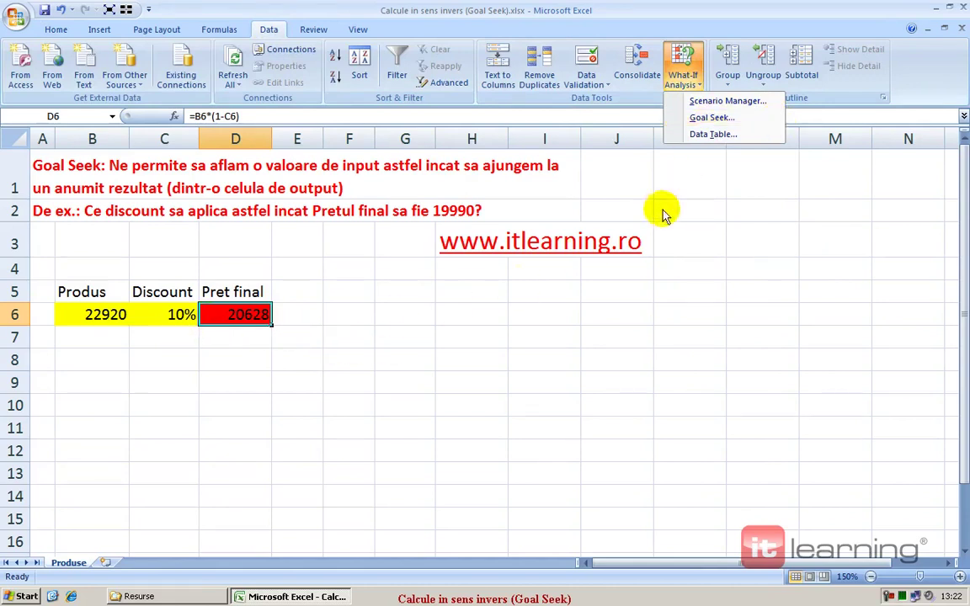
left_click(726, 118)
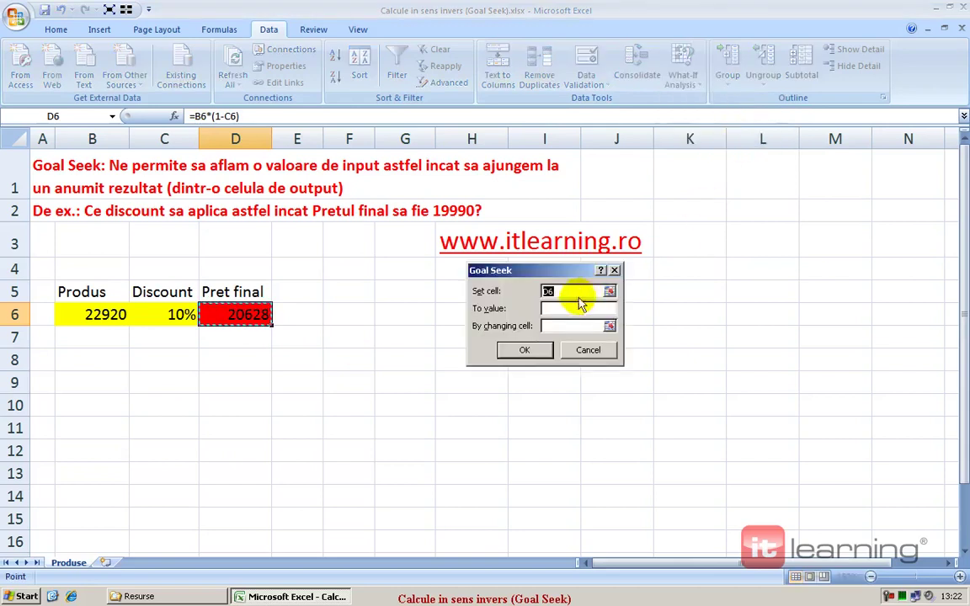
left_click(573, 292)
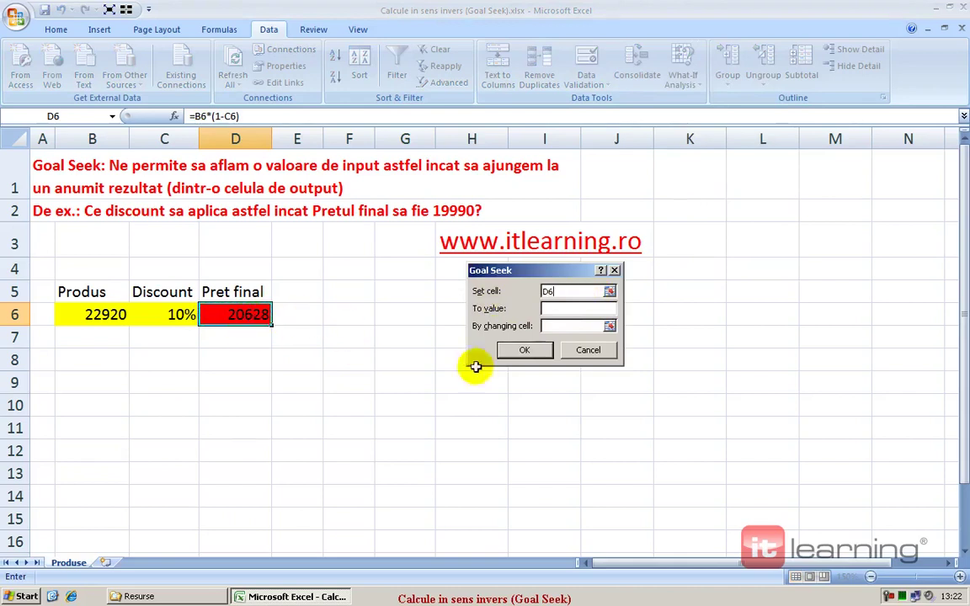
left_click(558, 309)
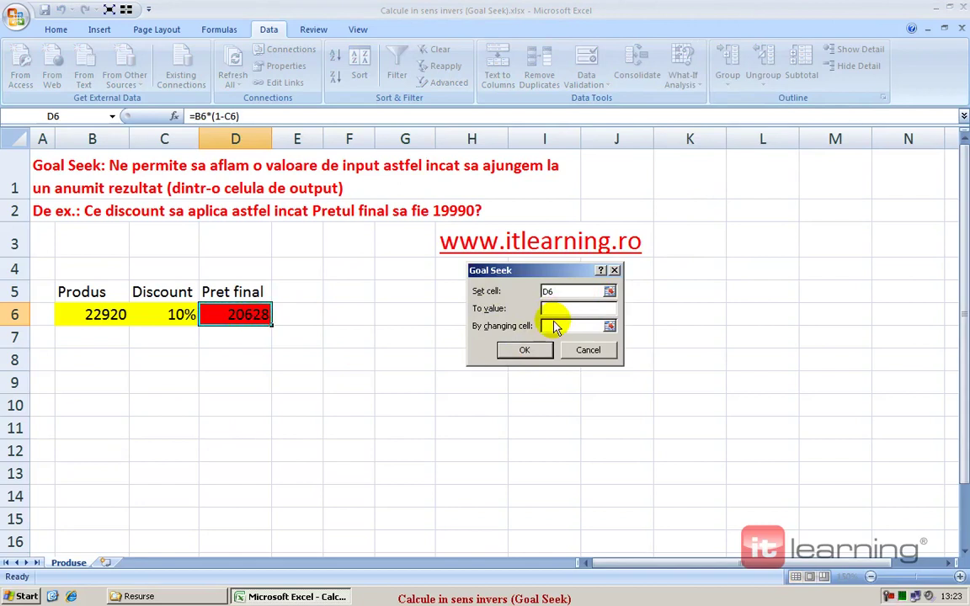
type("19990")
left_click(610, 326)
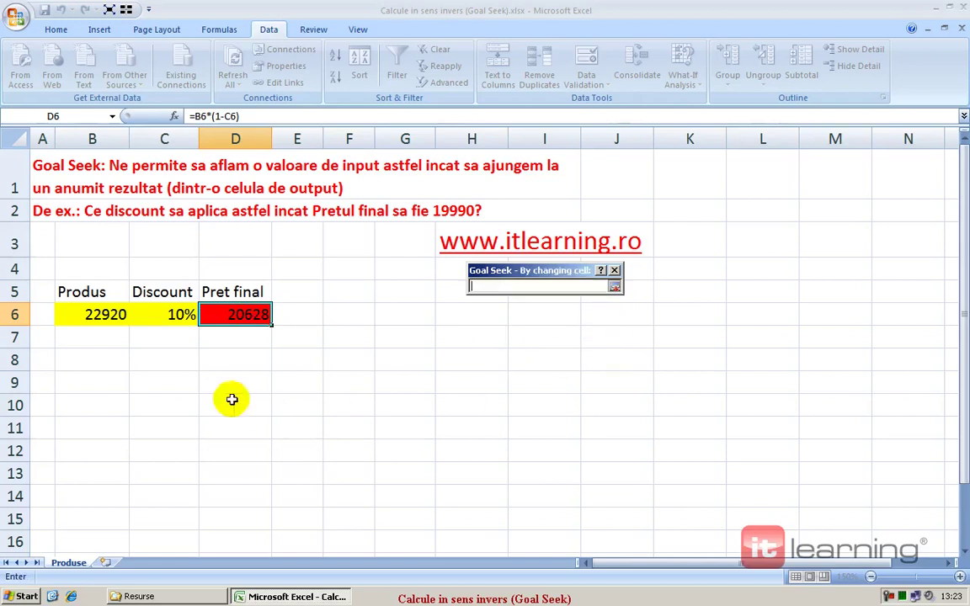
left_click(168, 315)
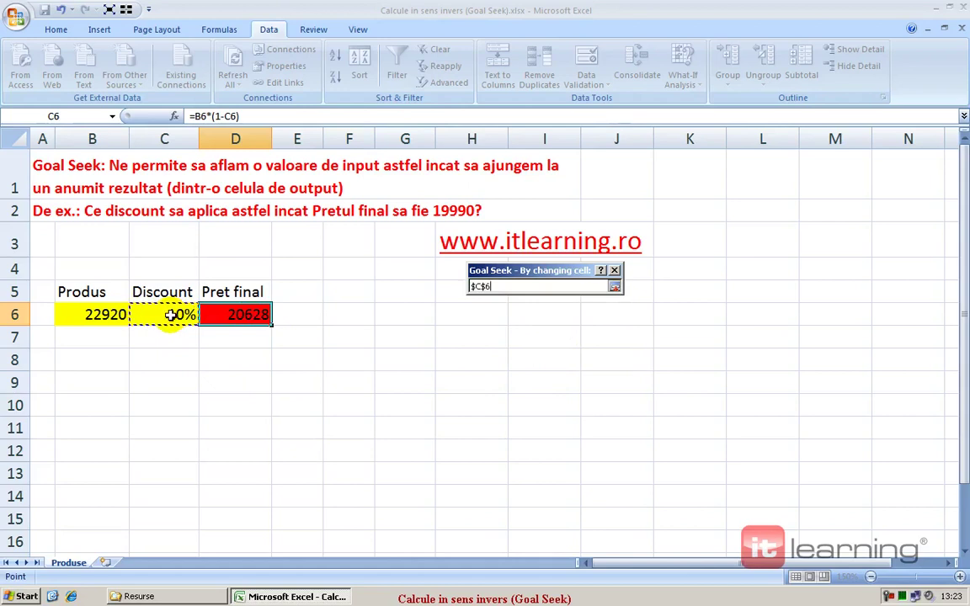
left_click(615, 287)
left_click(534, 348)
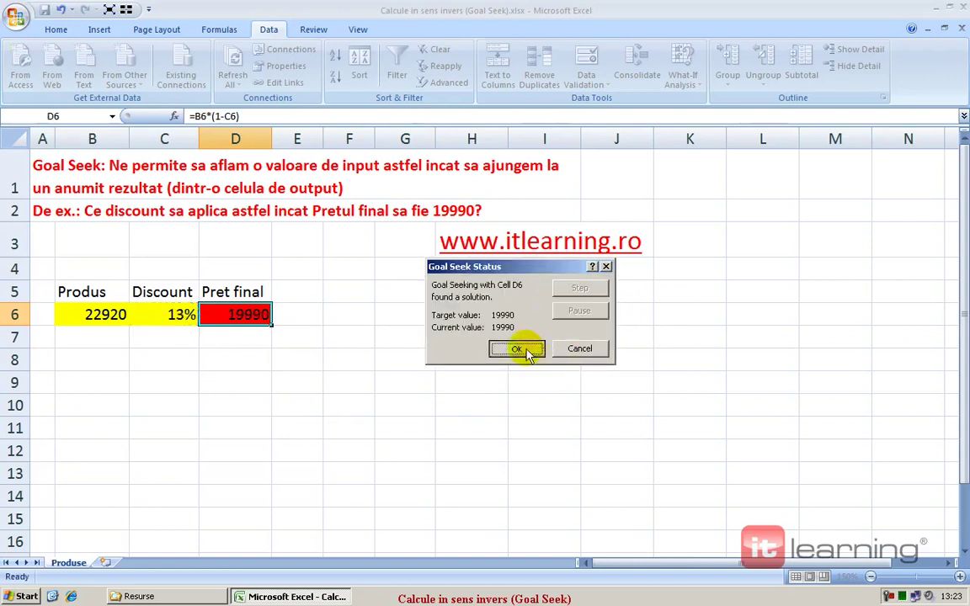
left_click(539, 349)
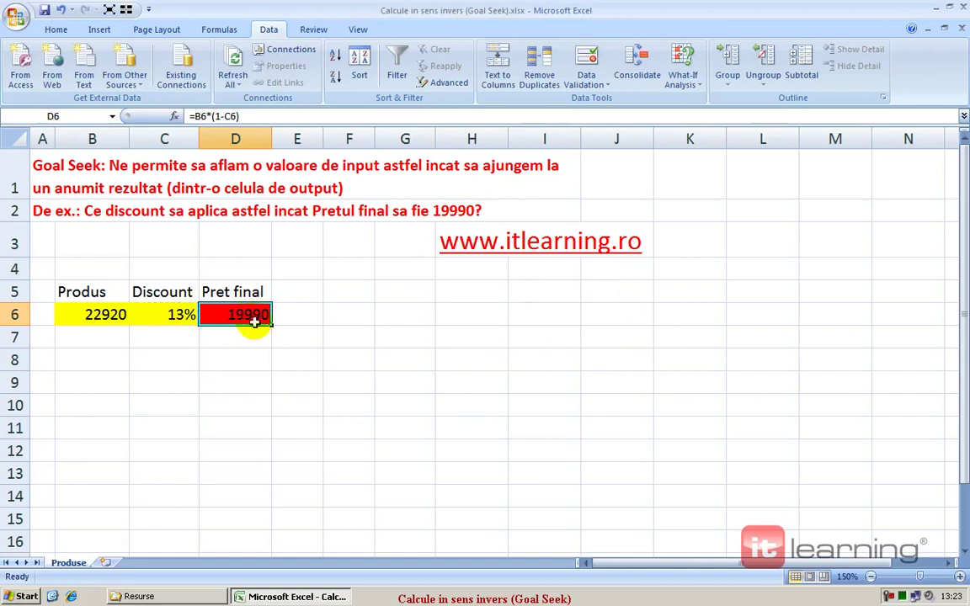
Format the discount cell C6 as a percentage with two decimal places and set its value to 10%.
left_click(181, 315)
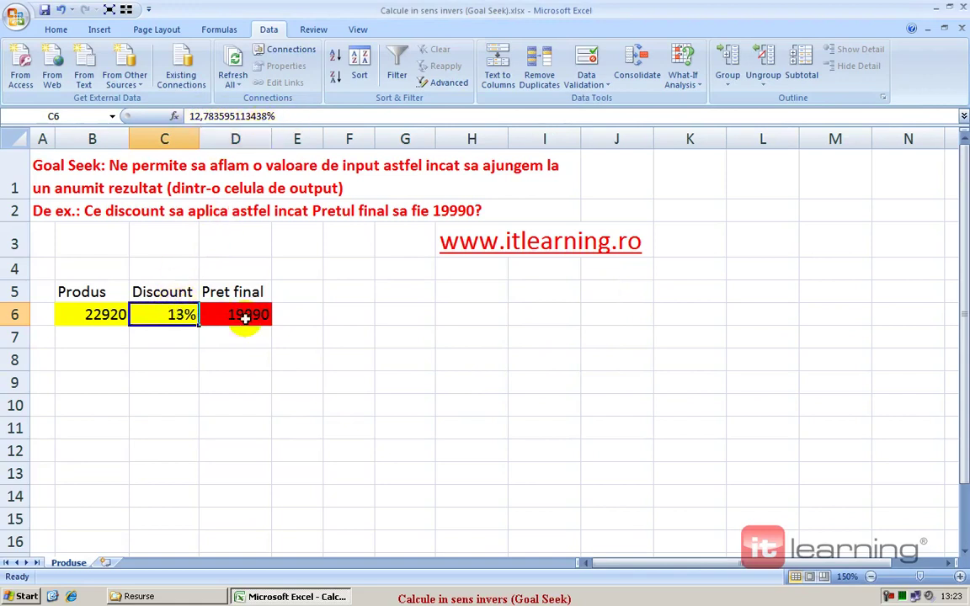
right_click(184, 318)
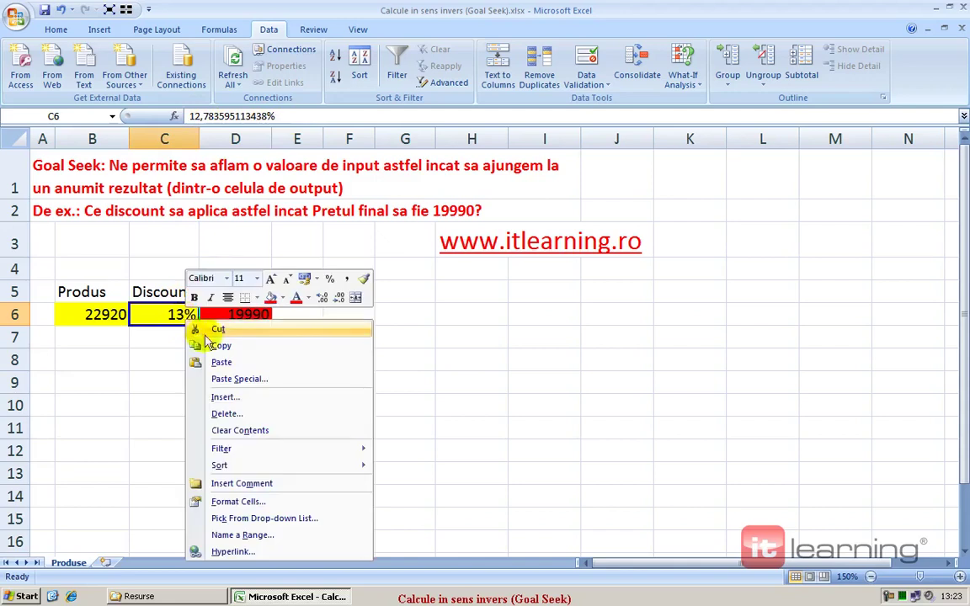
left_click(280, 504)
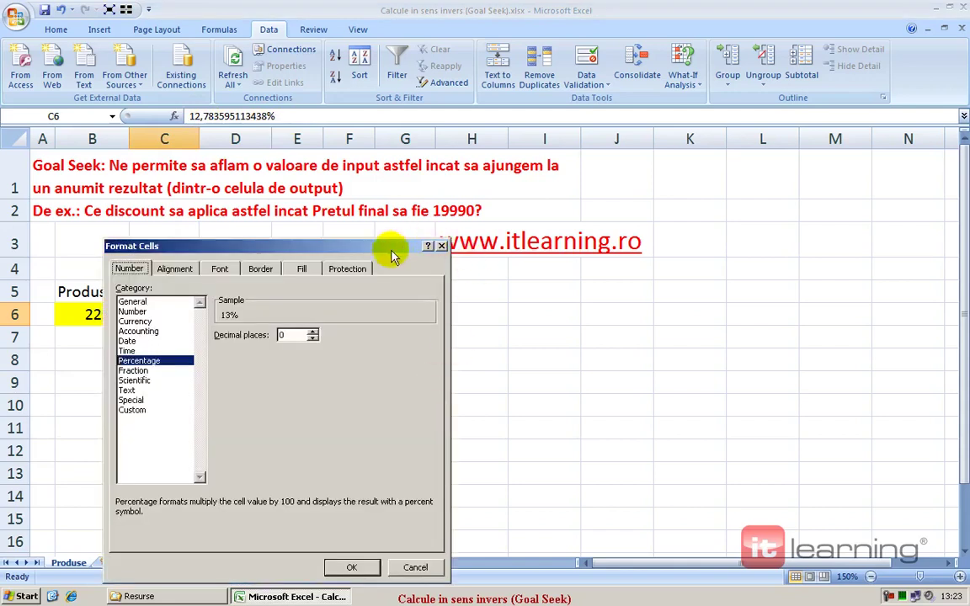
left_click_drag(388, 249, 597, 159)
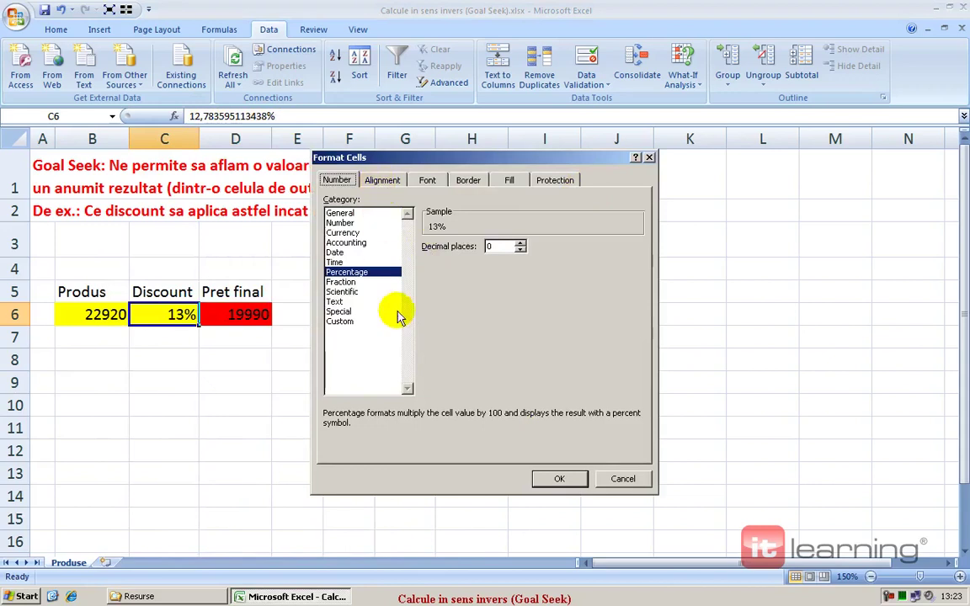
left_click(521, 243)
left_click(520, 244)
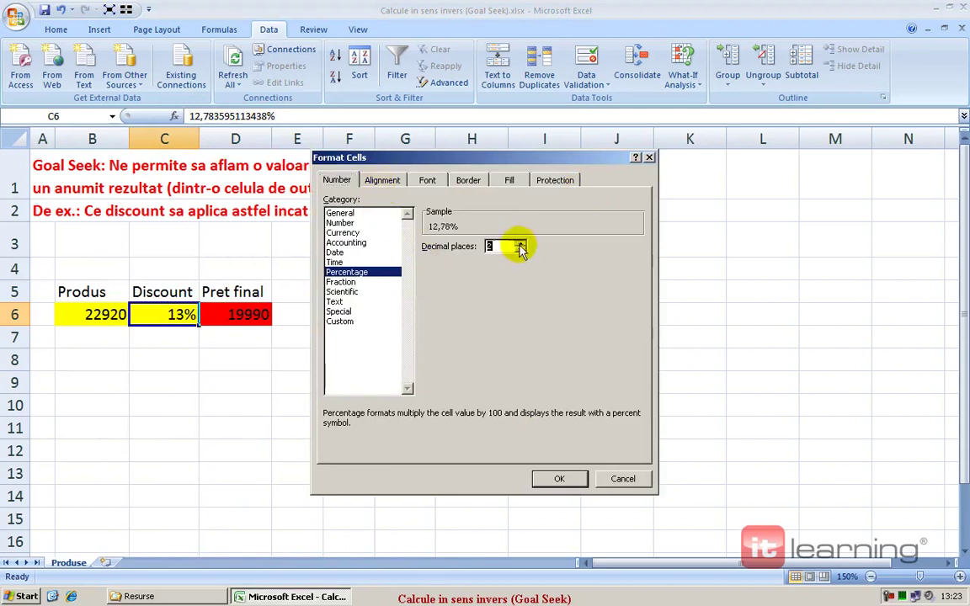
left_click(560, 478)
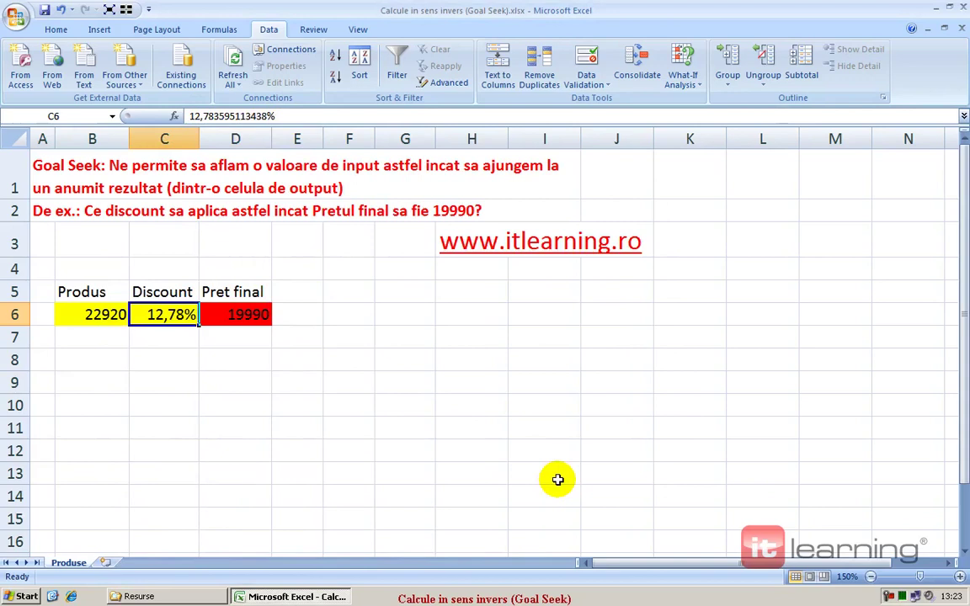
type("10")
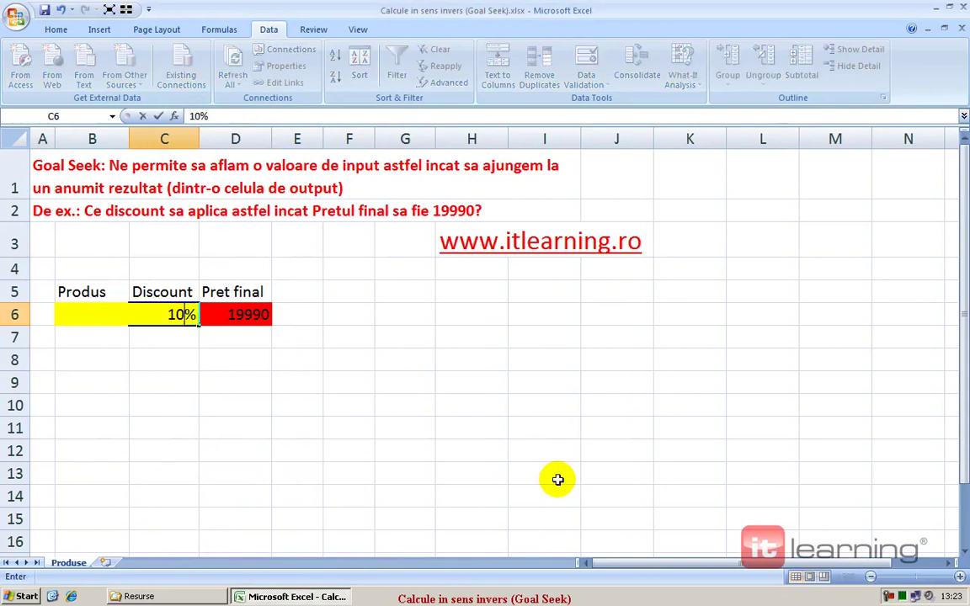
key("Tab")
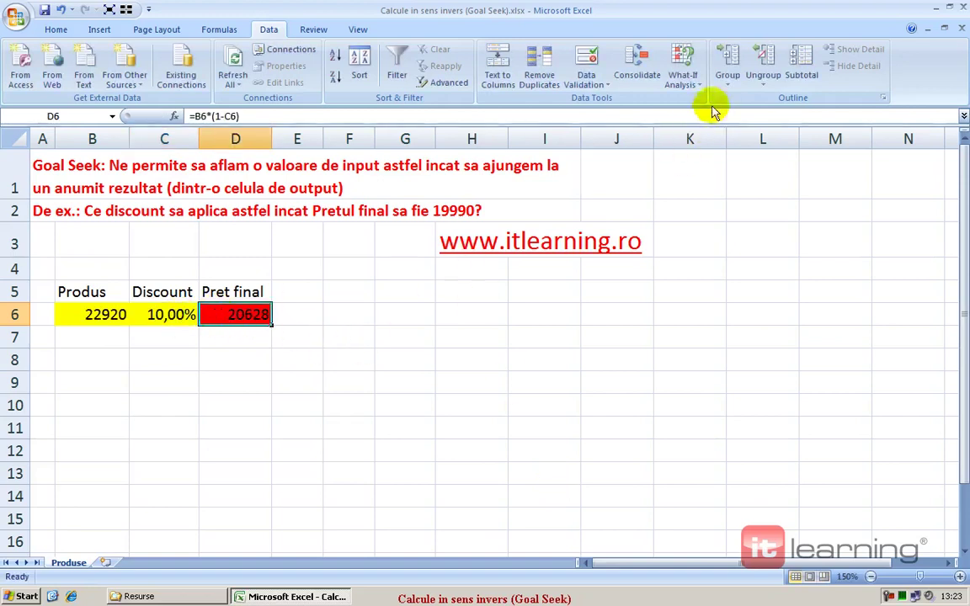
Run Goal Seek to bring D6 to 19990 by changing the product price in B6, and accept the solution.
left_click(681, 79)
left_click(712, 117)
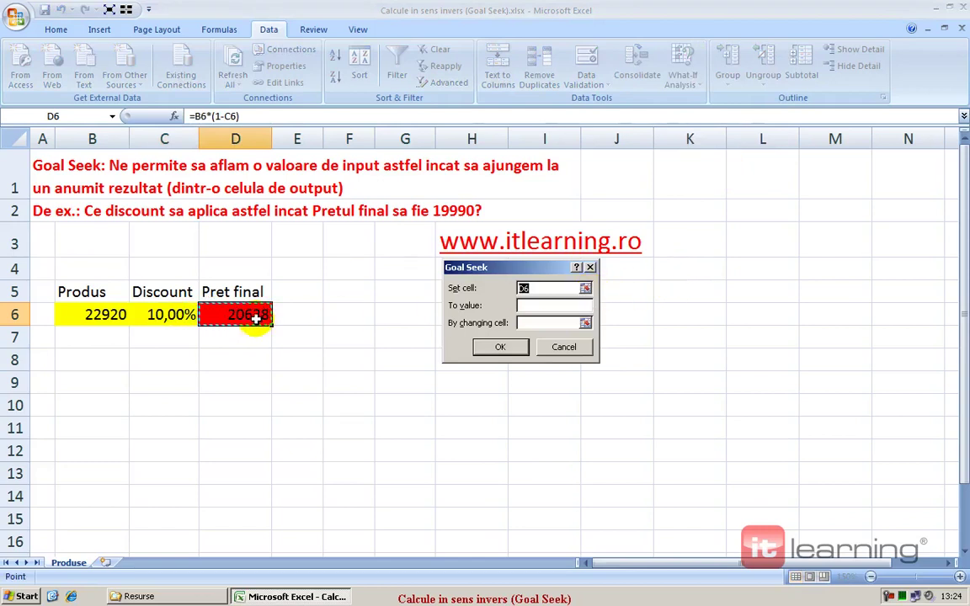
left_click(555, 307)
type("19990")
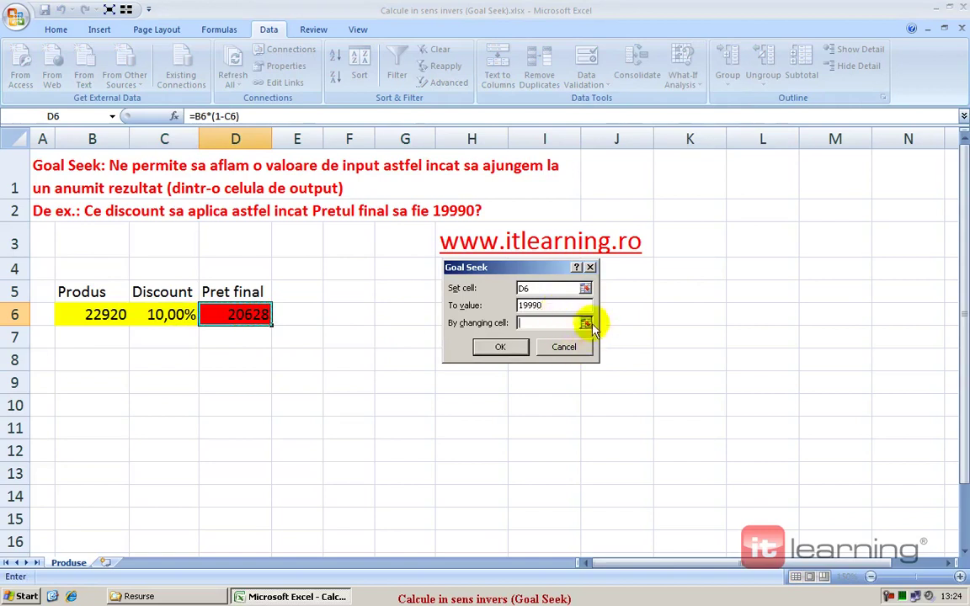
left_click(593, 325)
left_click(116, 310)
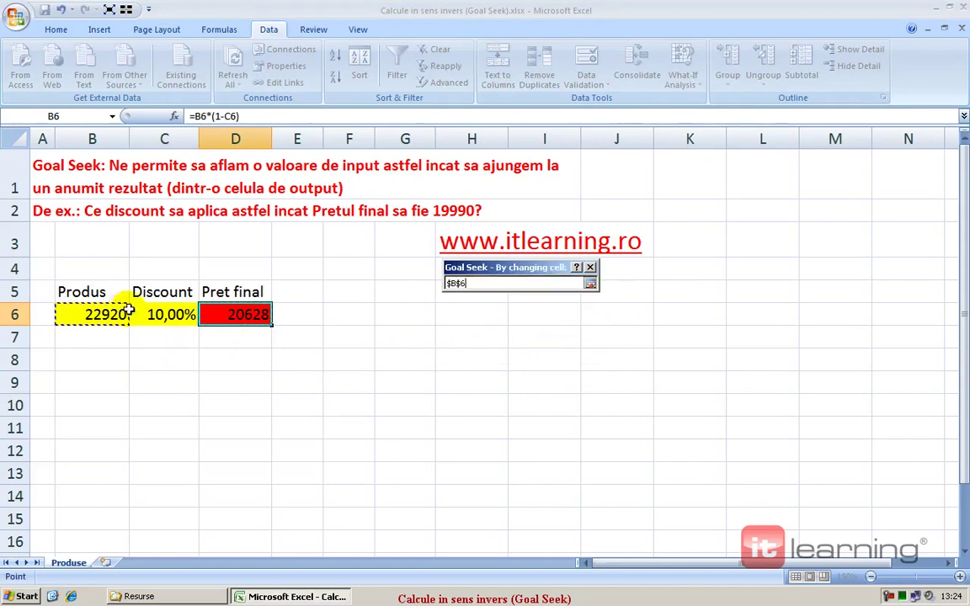
left_click(590, 284)
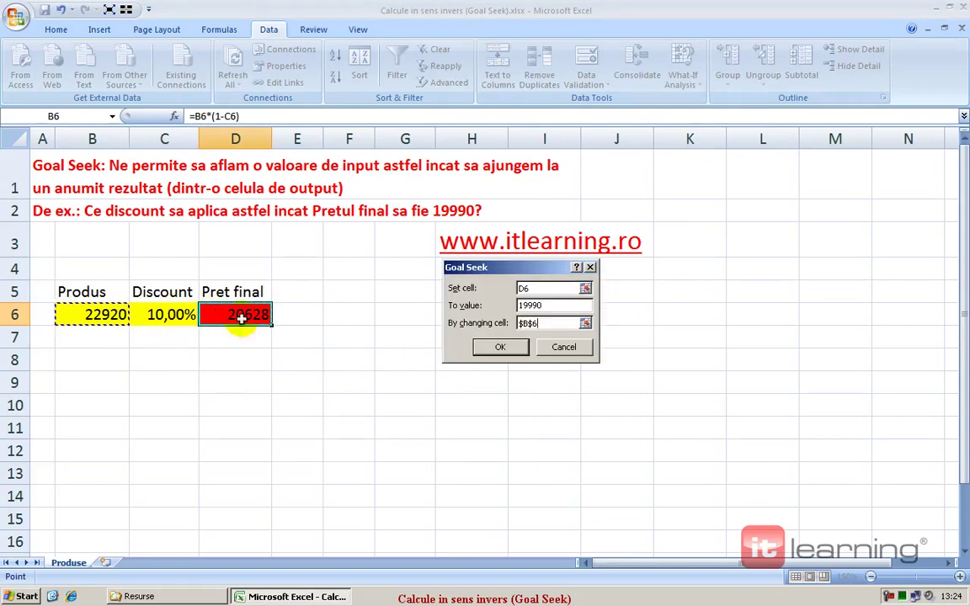
left_click(484, 345)
left_click(472, 346)
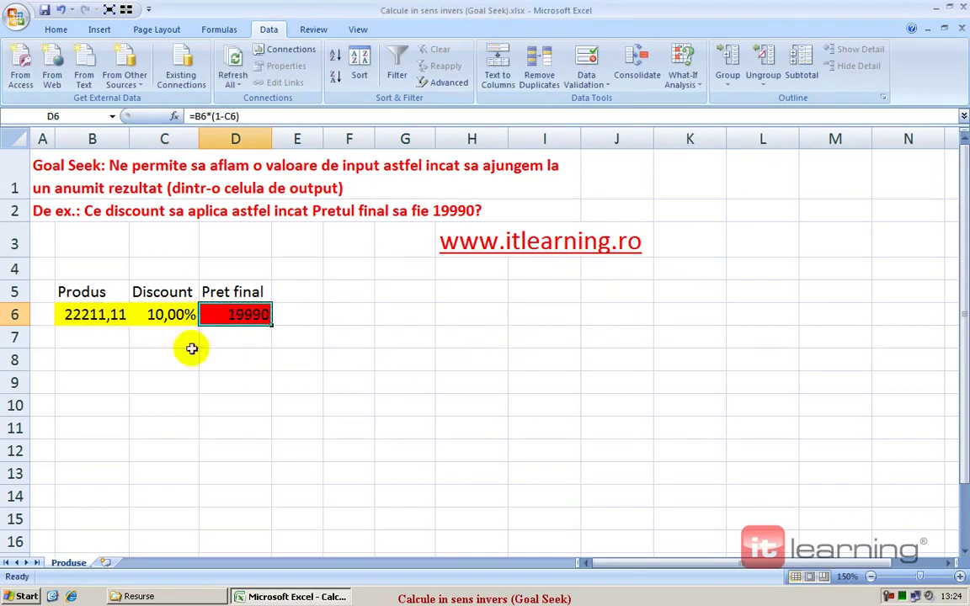
Undo the Goal Seek change to the product price in B6.
left_click(99, 315)
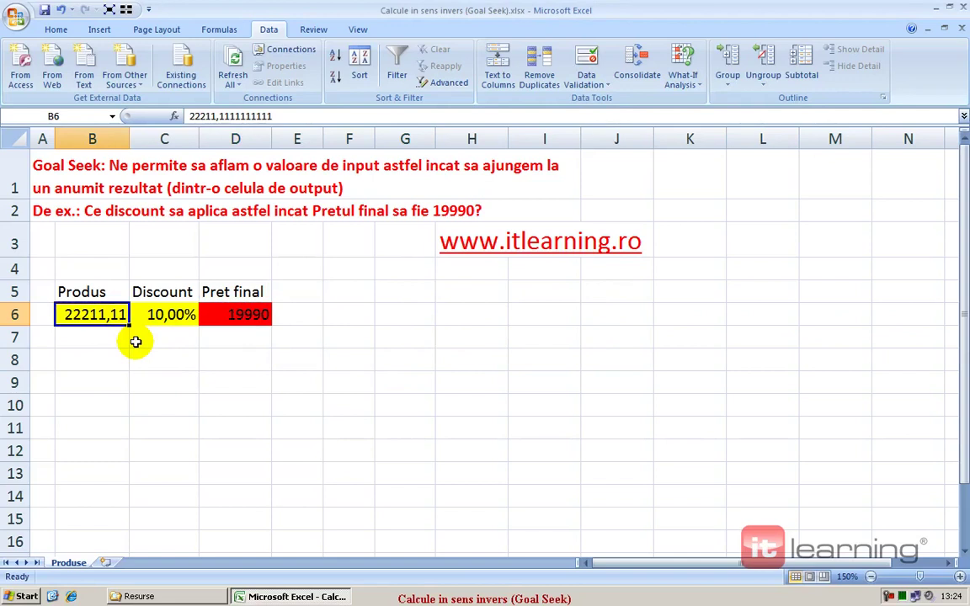
key("ctrl+z")
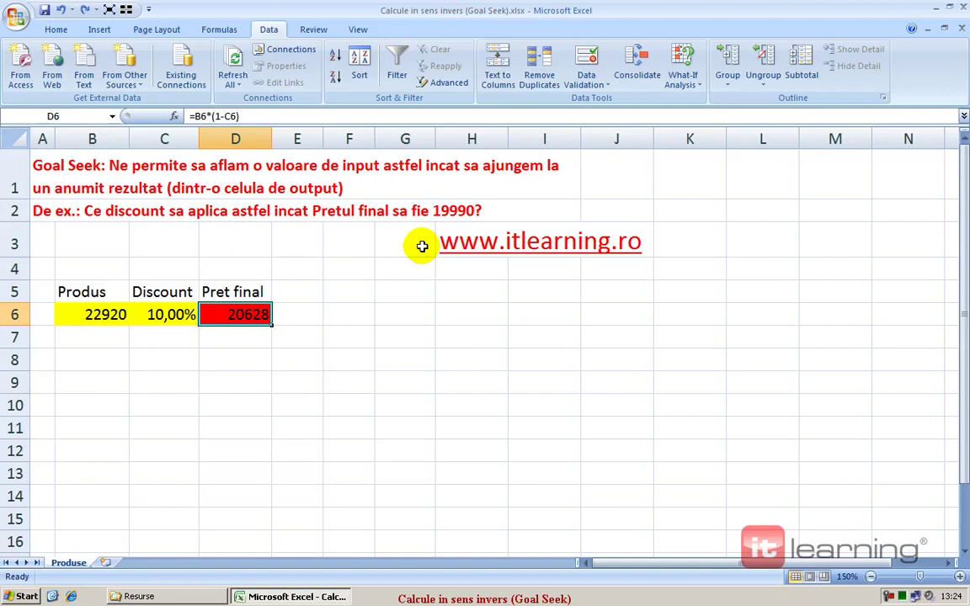
Enable the Solver Add-in through the Excel add-ins management options.
left_click(17, 16)
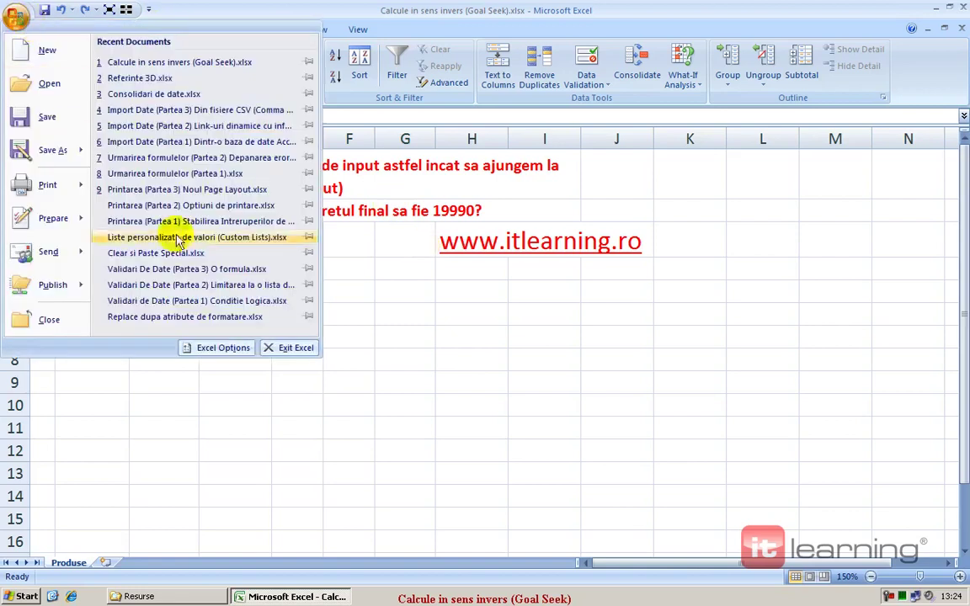
left_click(249, 348)
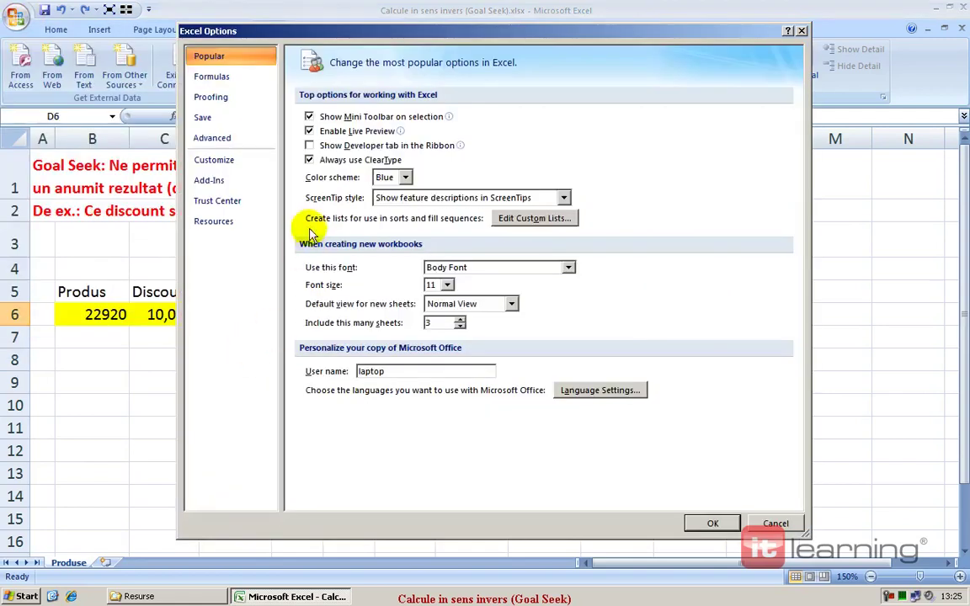
left_click(233, 184)
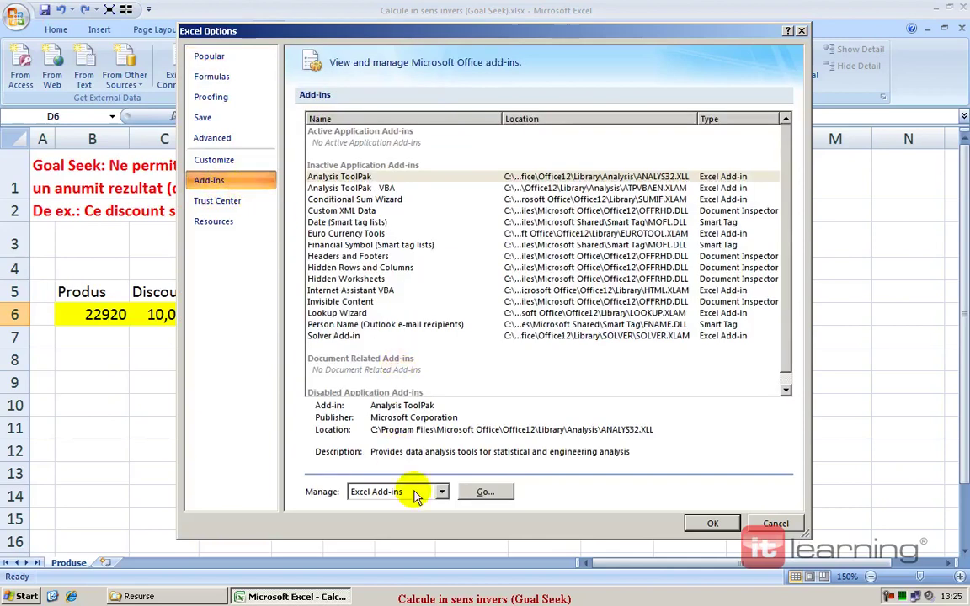
left_click(333, 336)
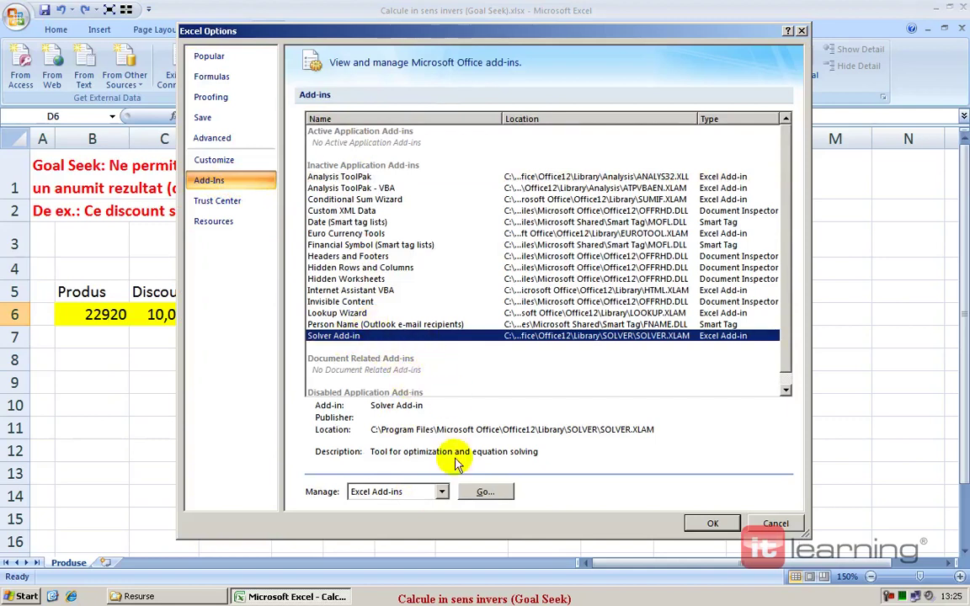
left_click(440, 493)
left_click(439, 496)
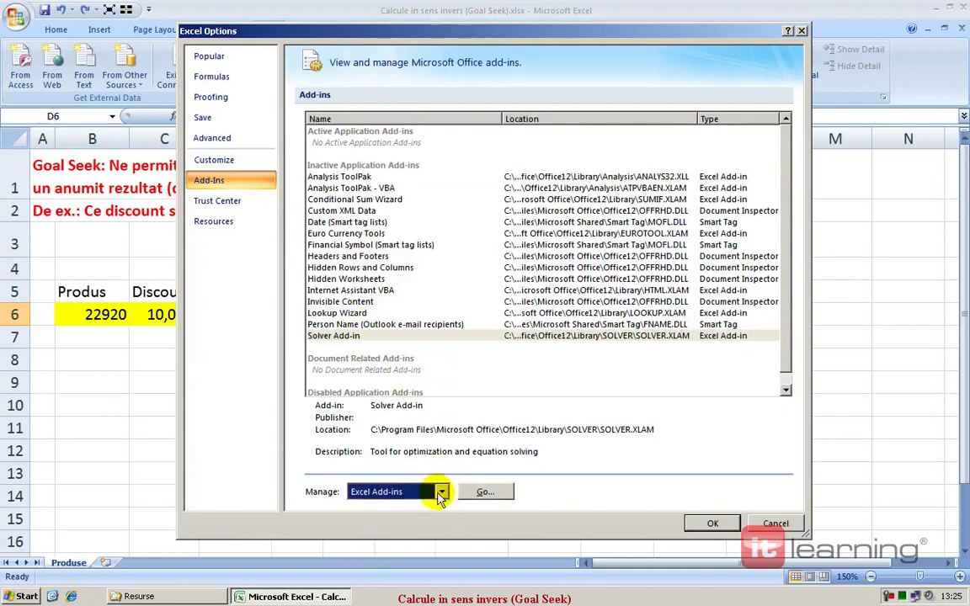
left_click(490, 497)
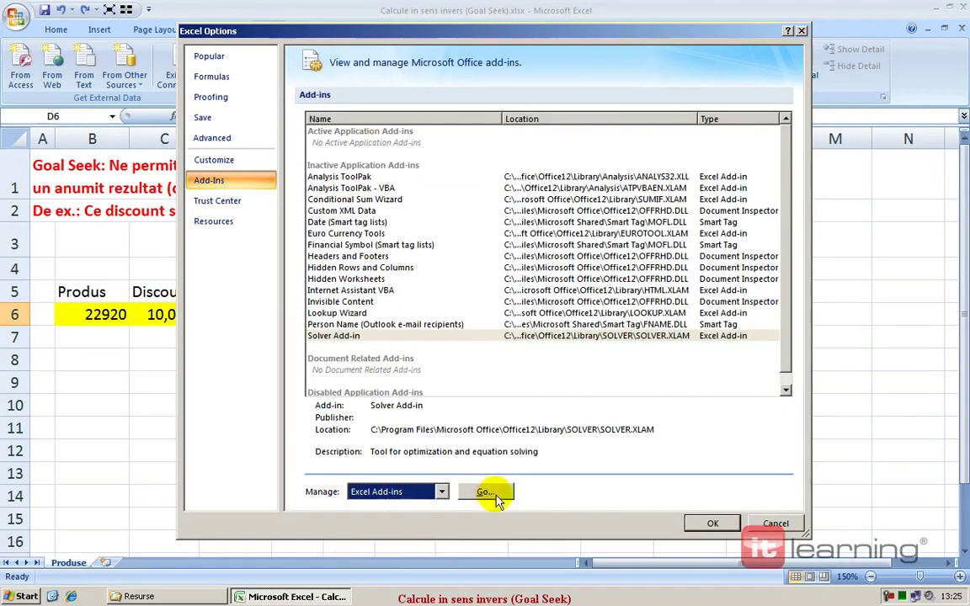
left_click(476, 494)
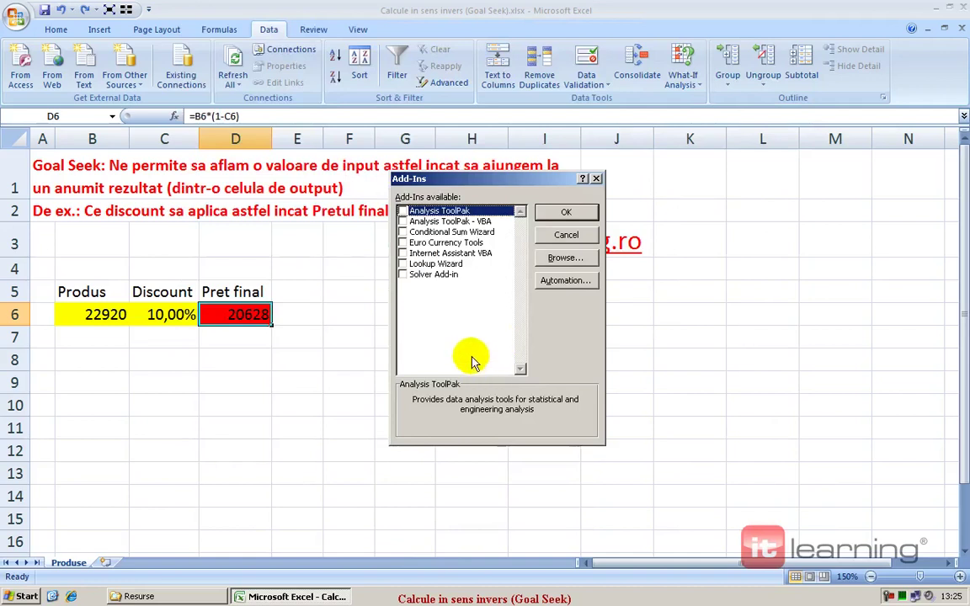
left_click(404, 275)
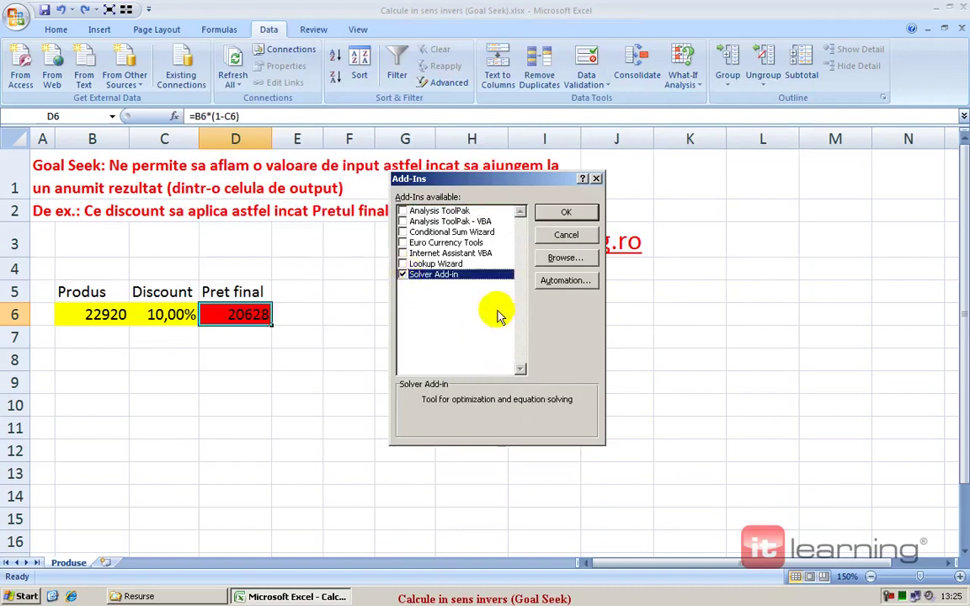
left_click(560, 212)
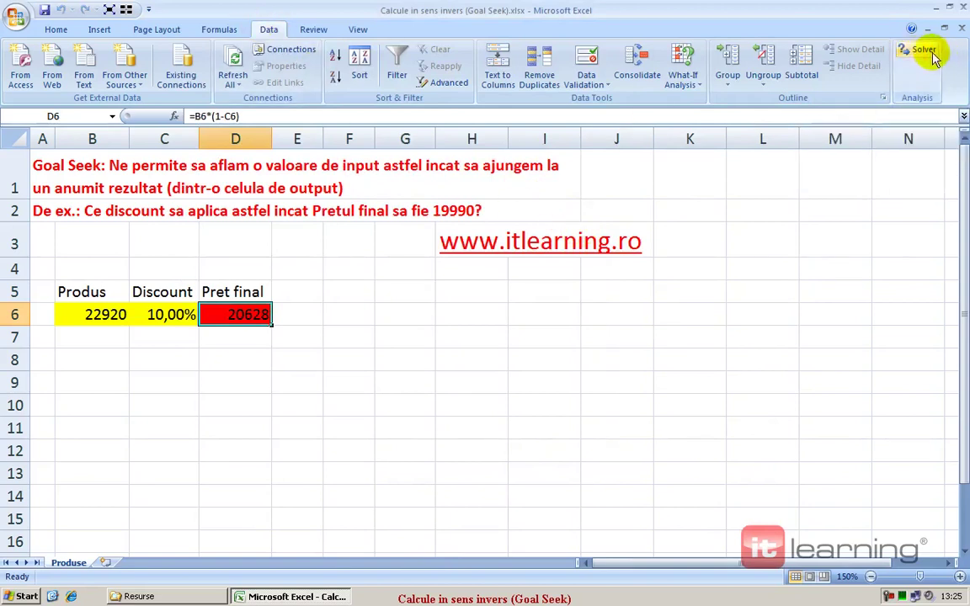
Open the Solver parameters with D6 as the target cell.
left_click(924, 50)
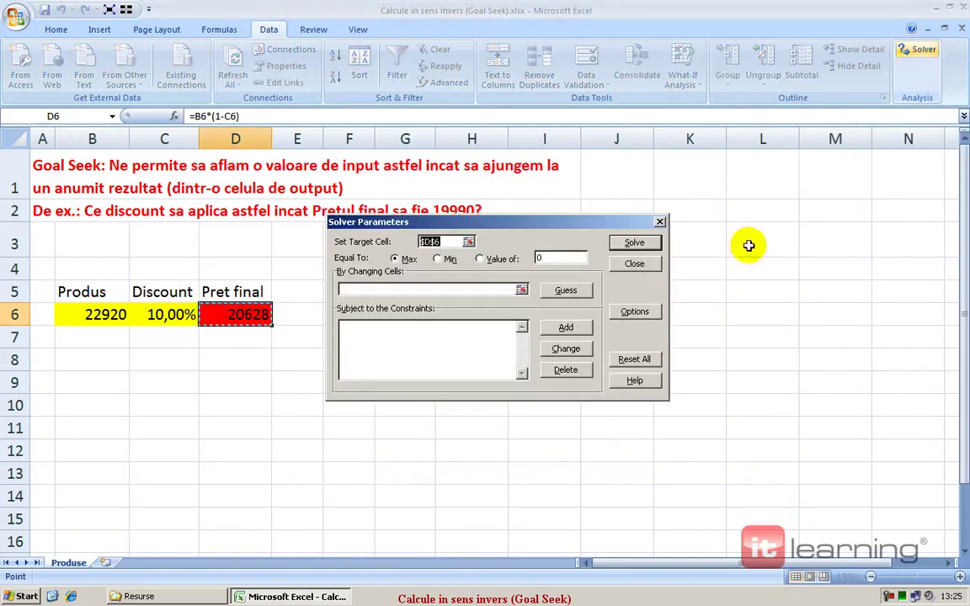